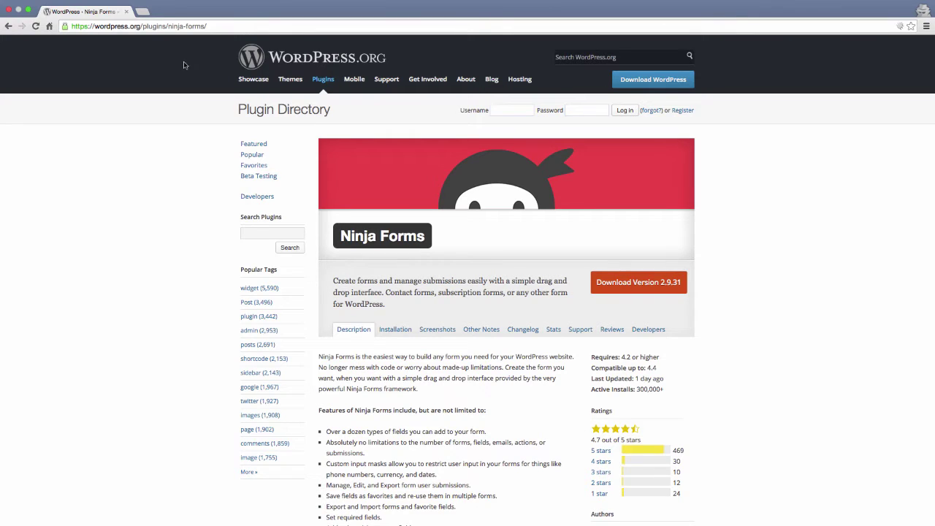
Copy the slug ninja-forms from the plugin's WordPress.org address and enter it as a new plugin's slug in the Freemius dashboard.
click(169, 25)
click(169, 26)
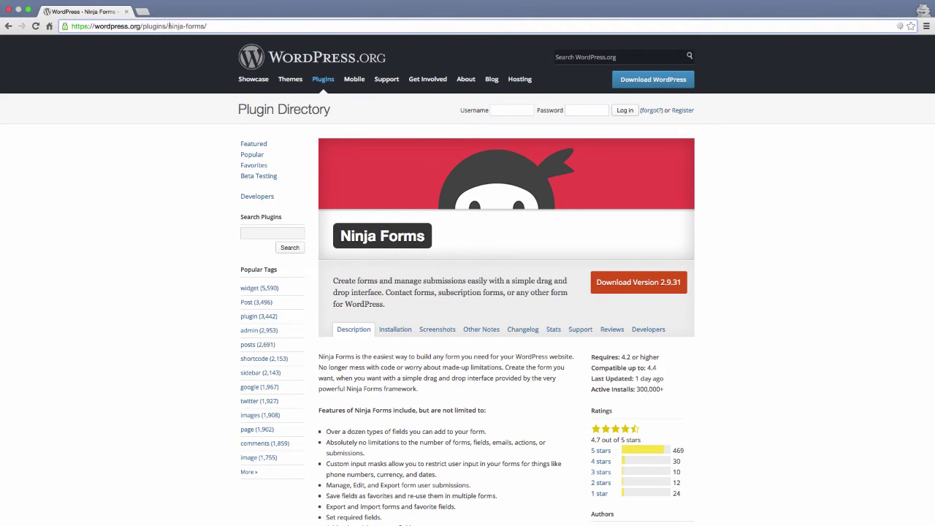
key(alt+shift+Right)
key(alt+shift+Right)
key(super+c)
key(ctrl+Right)
click(71, 83)
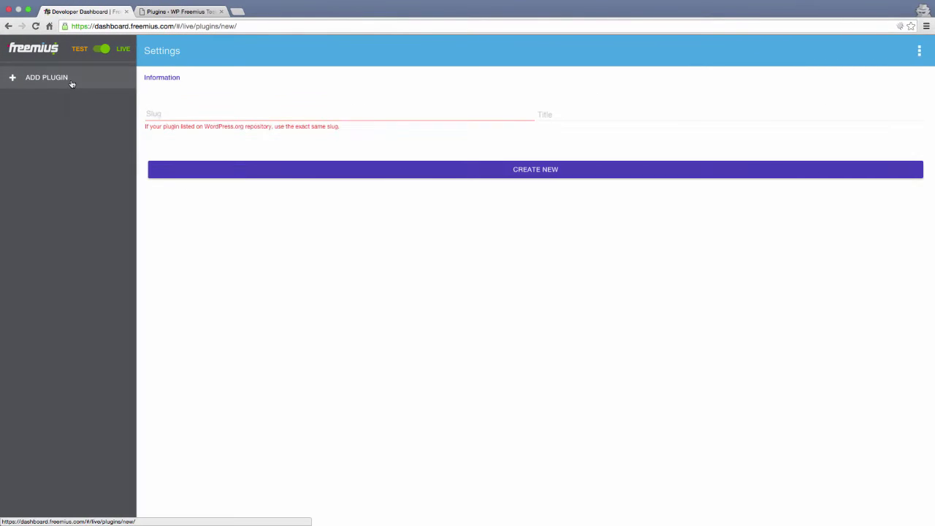
click(165, 117)
key(super+v)
Copy the title Ninja Forms from the WordPress.org page into the new plugin's title and create the plugin.
key(ctrl+Left)
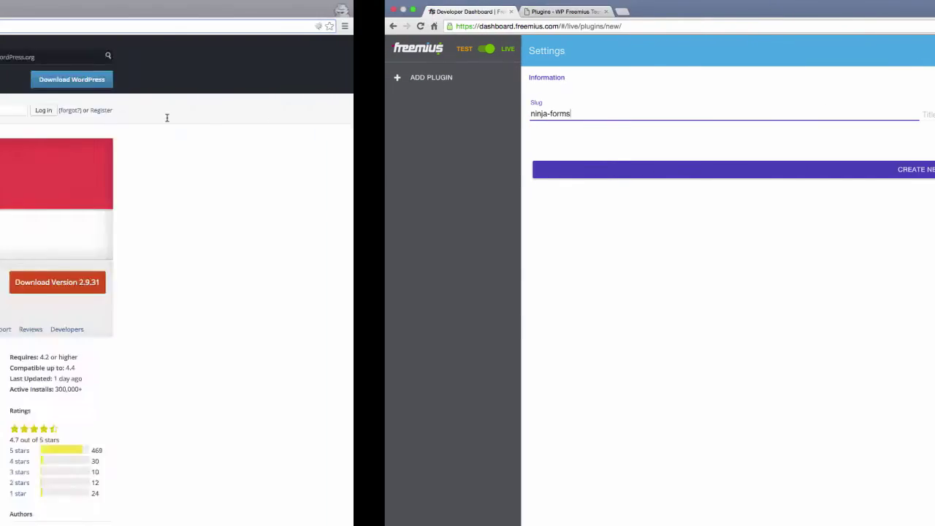
drag(338, 236, 425, 236)
key(super+c)
key(ctrl+Right)
click(544, 115)
key(super+v)
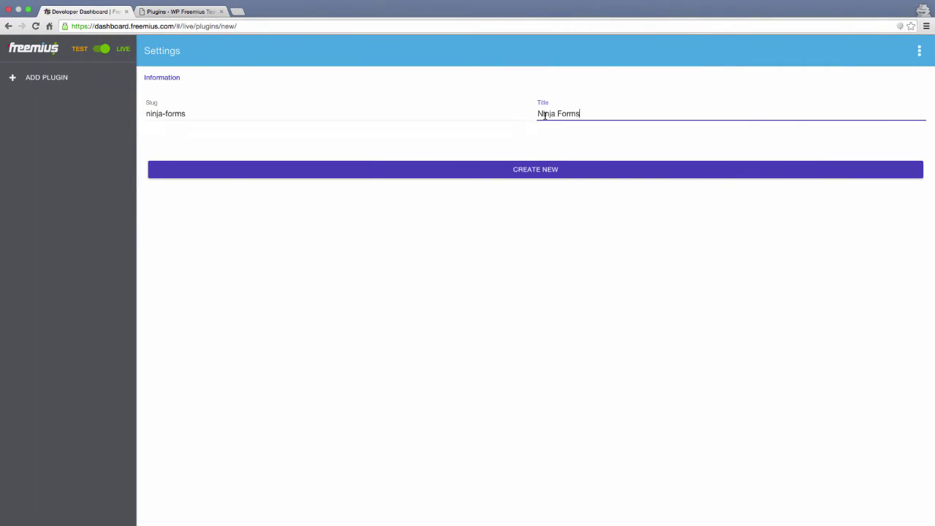
click(525, 169)
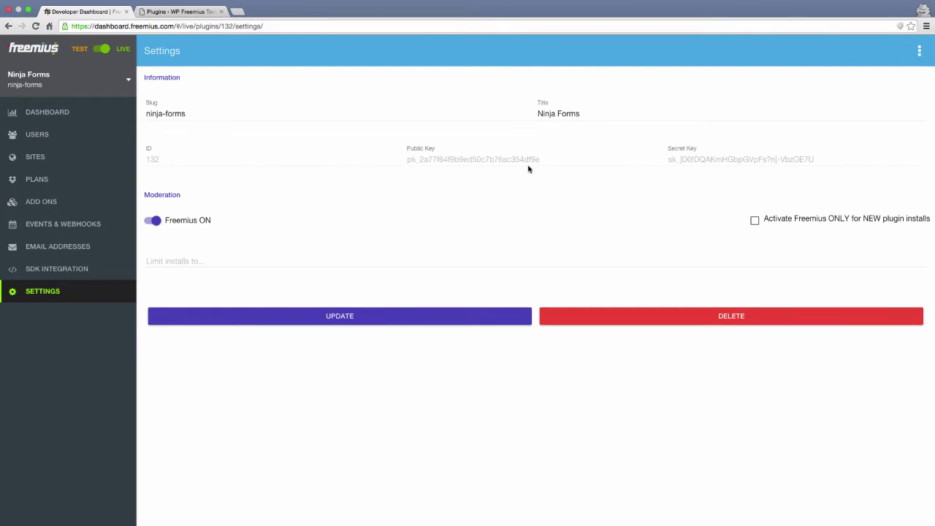
Open the plugin's SDK integration guide and download the Freemius WordPress SDK from GitHub as a ZIP.
click(103, 269)
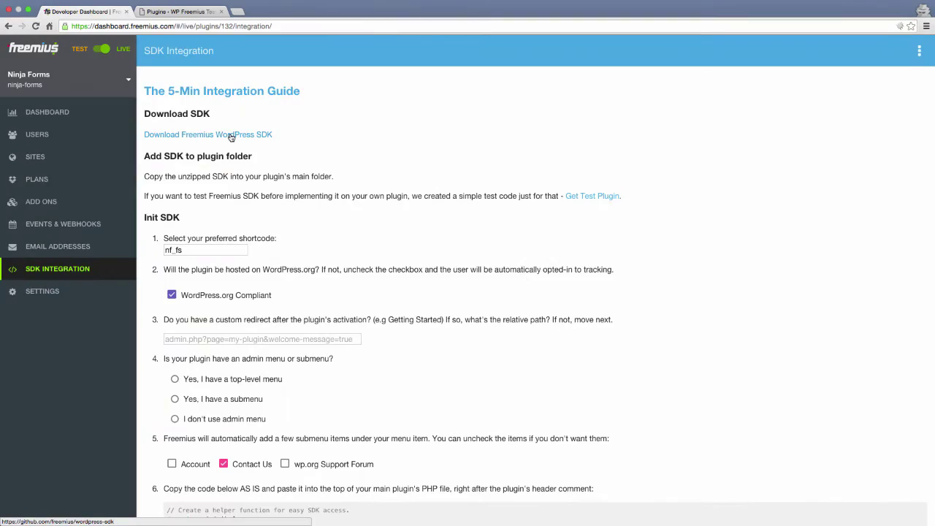
click(230, 135)
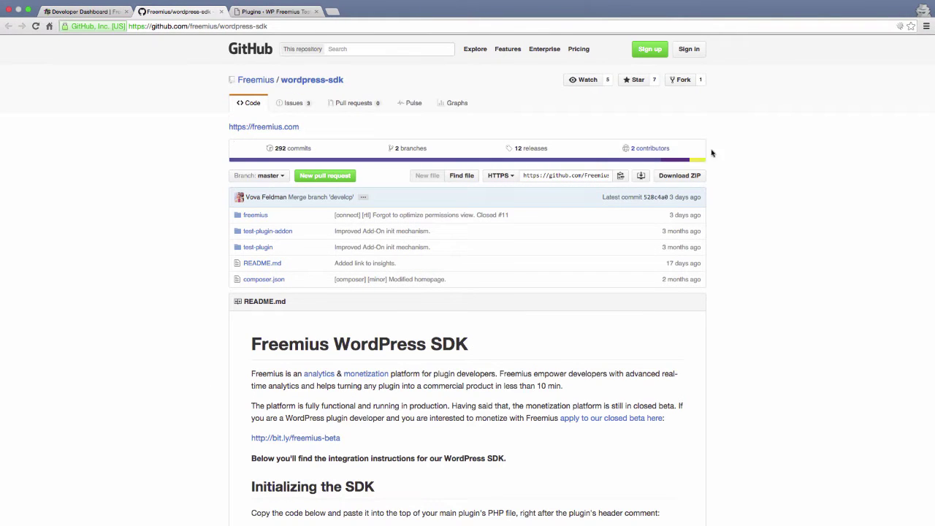
click(689, 179)
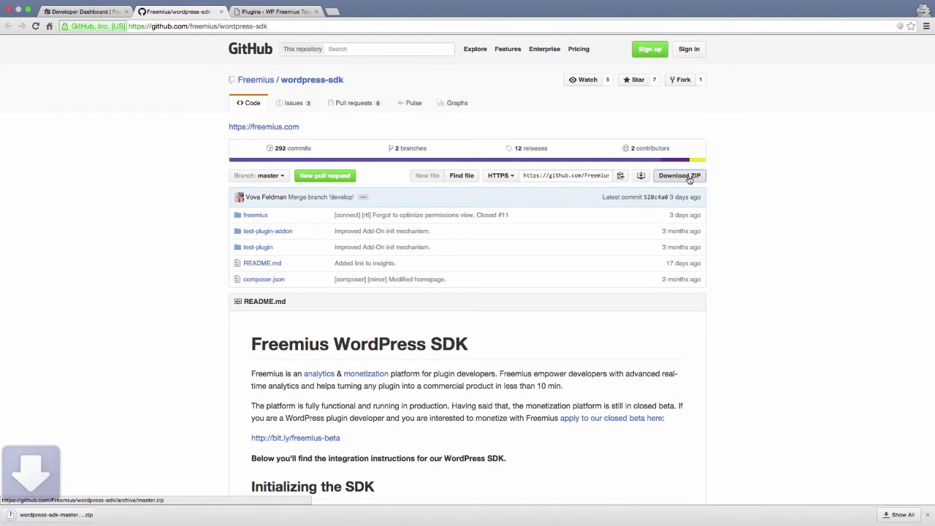
In Finder, unzip wordpress-sdk-master.zip and put its freemius folder into the ninja-forms plugin folder, and close the GitHub page.
key(ctrl+Right)
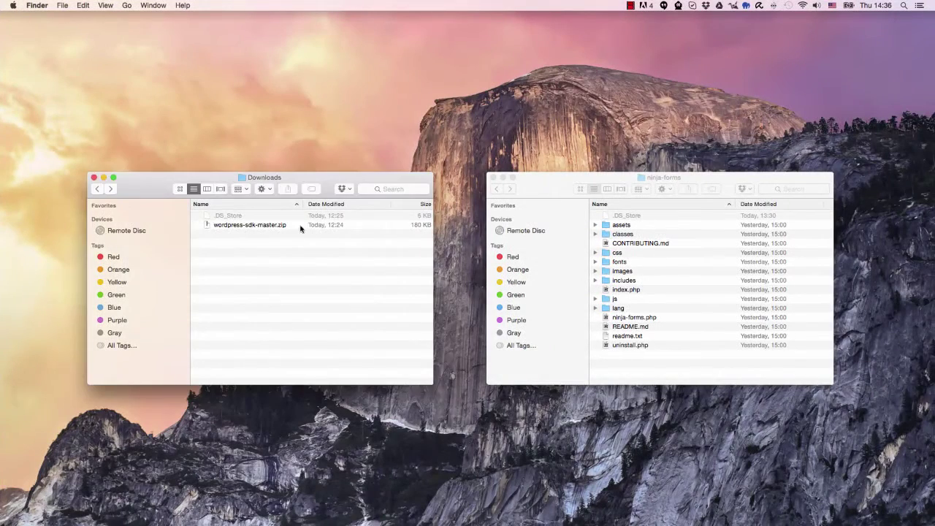
double_click(301, 225)
double_click(292, 226)
drag(226, 228, 647, 376)
key(ctrl+Left)
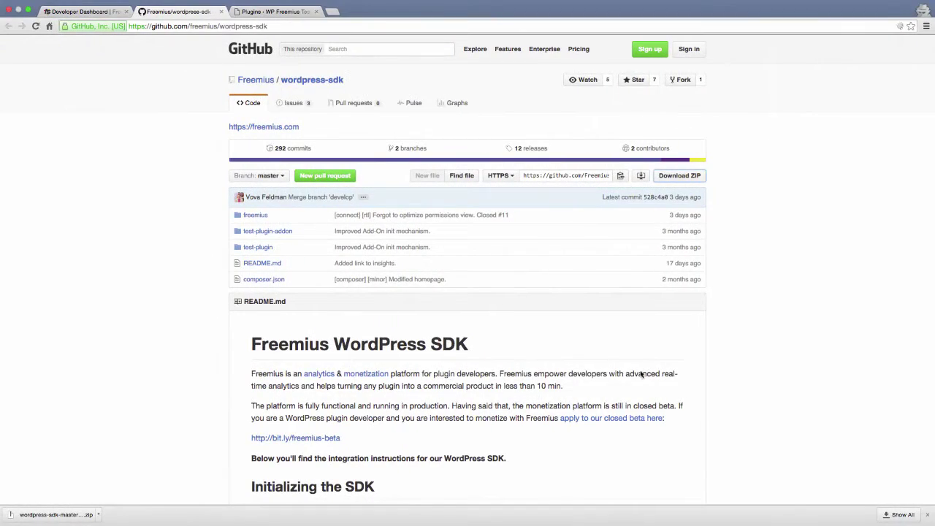
click(221, 12)
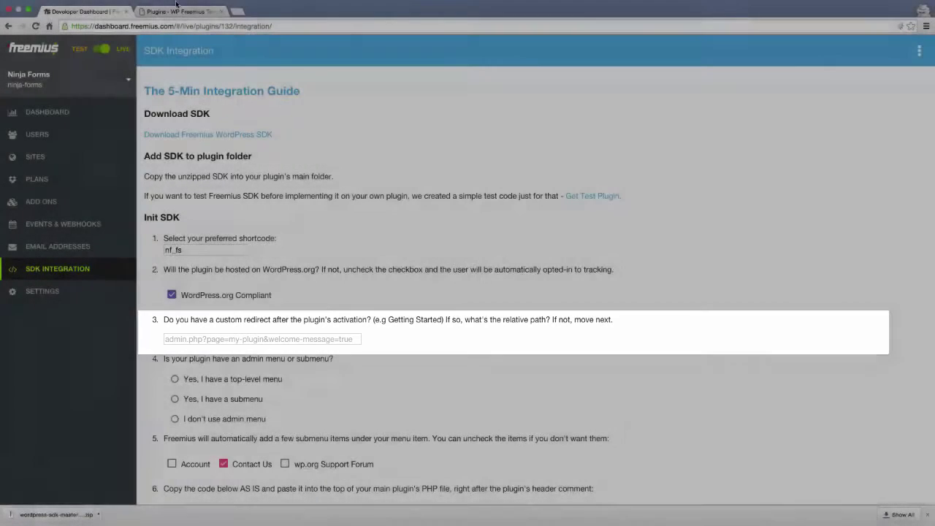
Activate Ninja Forms in WordPress and enter its landing path index.php?page=nf-getting-started as the custom redirect in the integration guide.
click(175, 12)
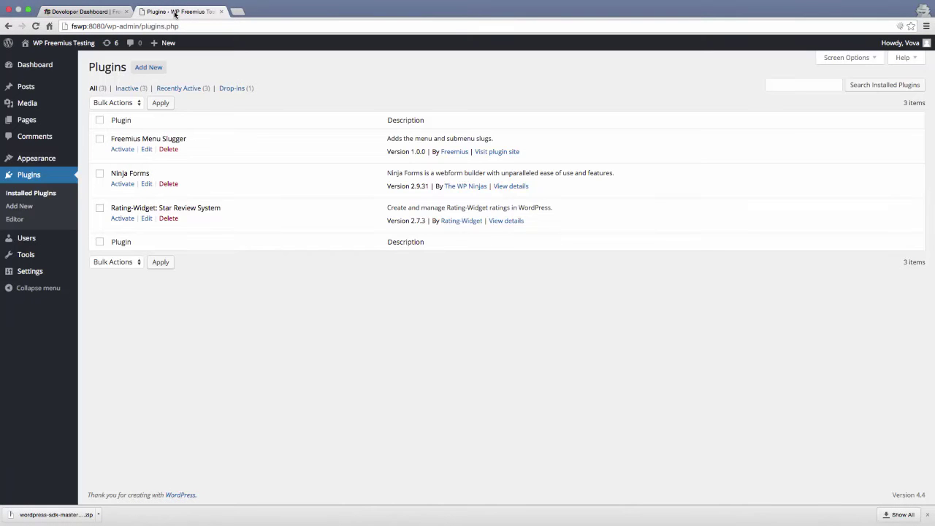
click(122, 185)
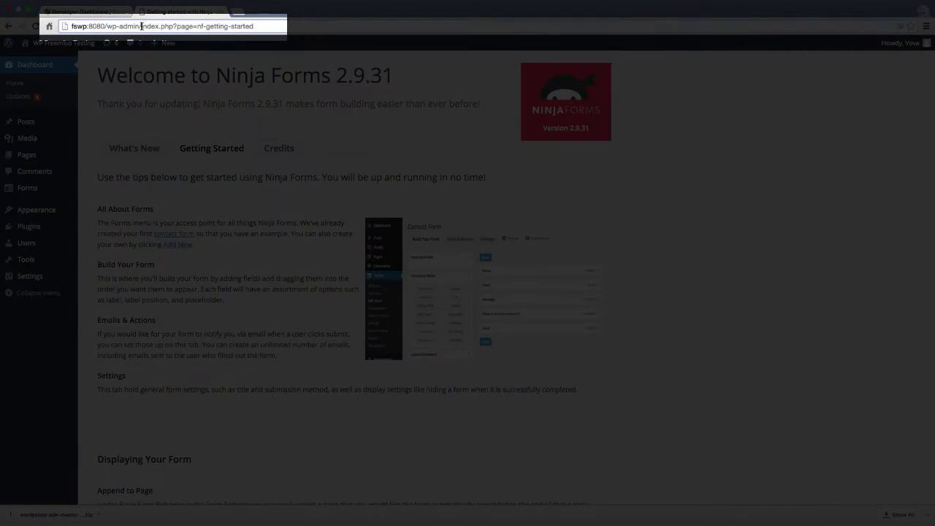
drag(141, 26, 254, 26)
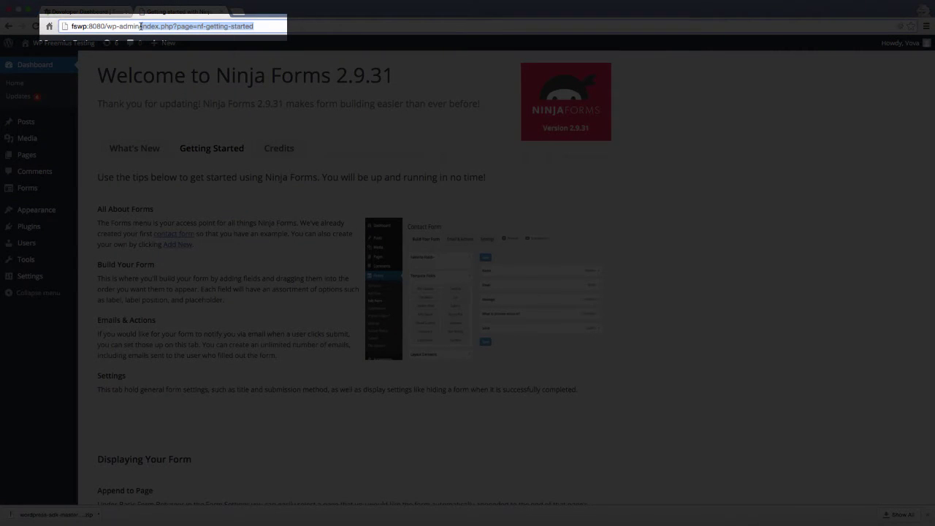
key(ctrl+shift+Tab)
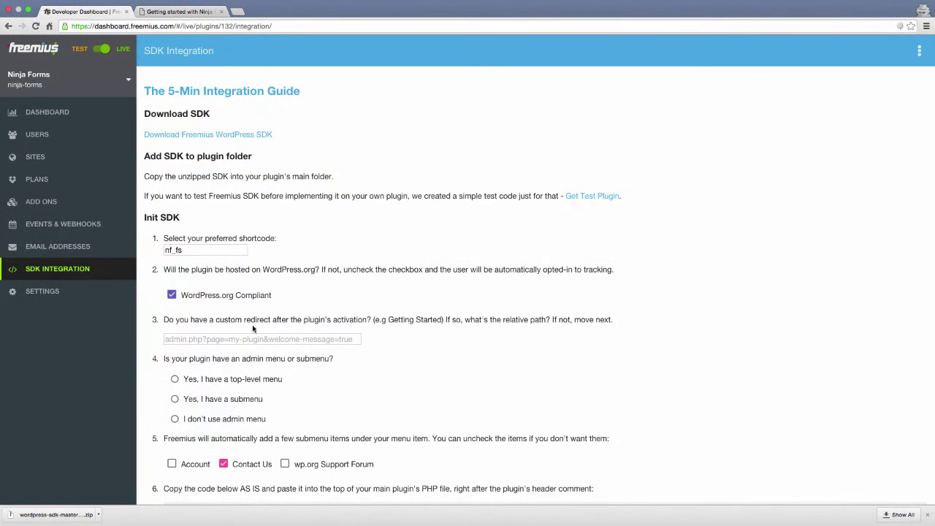
click(242, 339)
key(super+v)
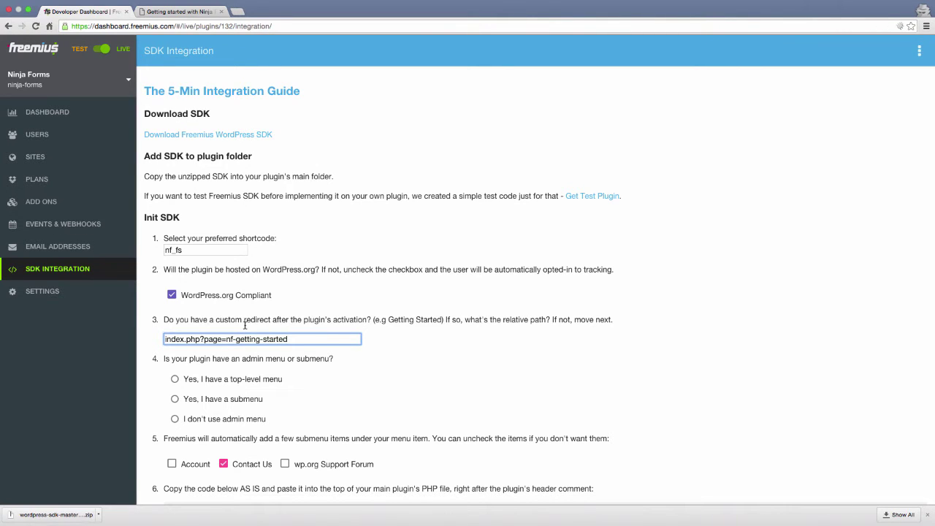
Find the Forms menu slug in its WordPress admin page address and activate the Freemius Menu Slugger plugin.
click(199, 11)
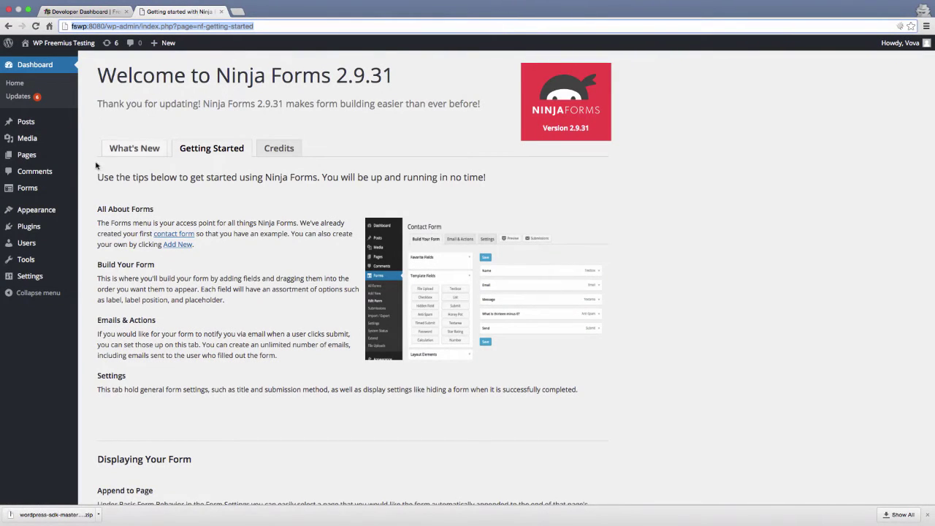
click(43, 190)
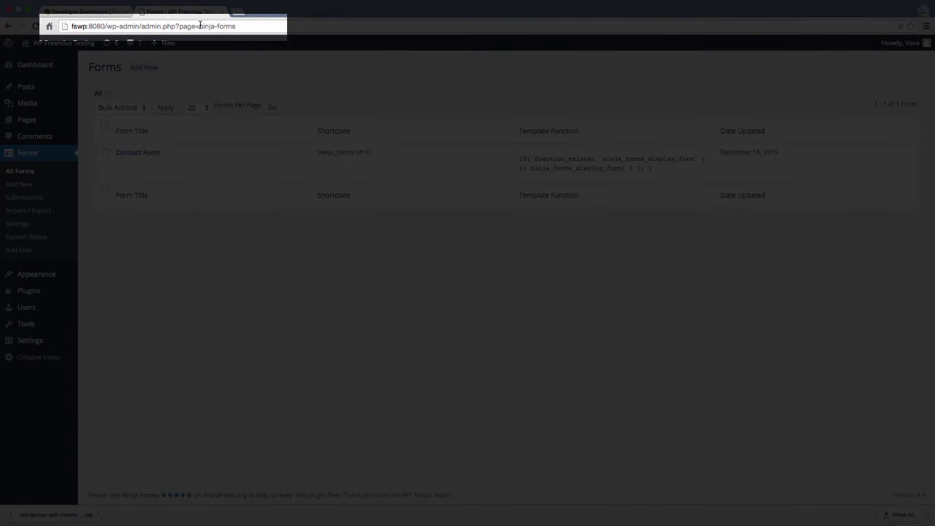
drag(198, 25, 263, 27)
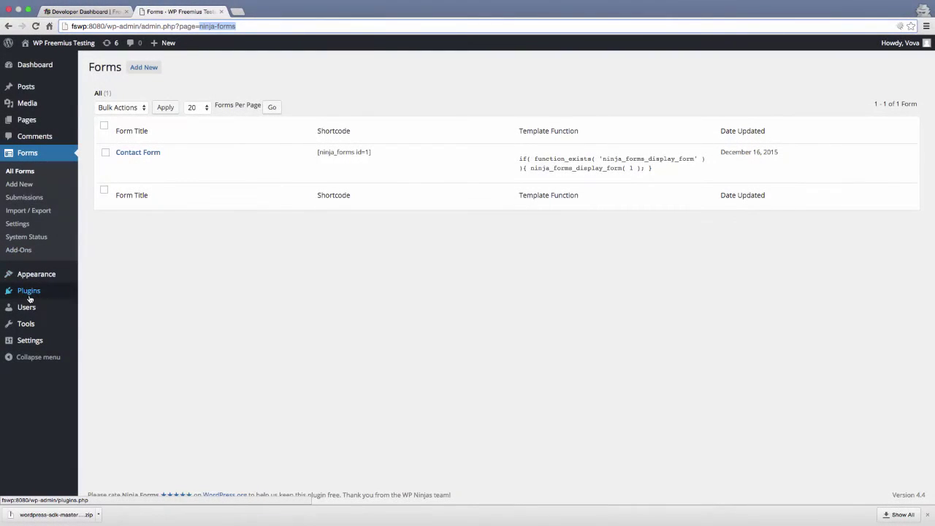
click(29, 292)
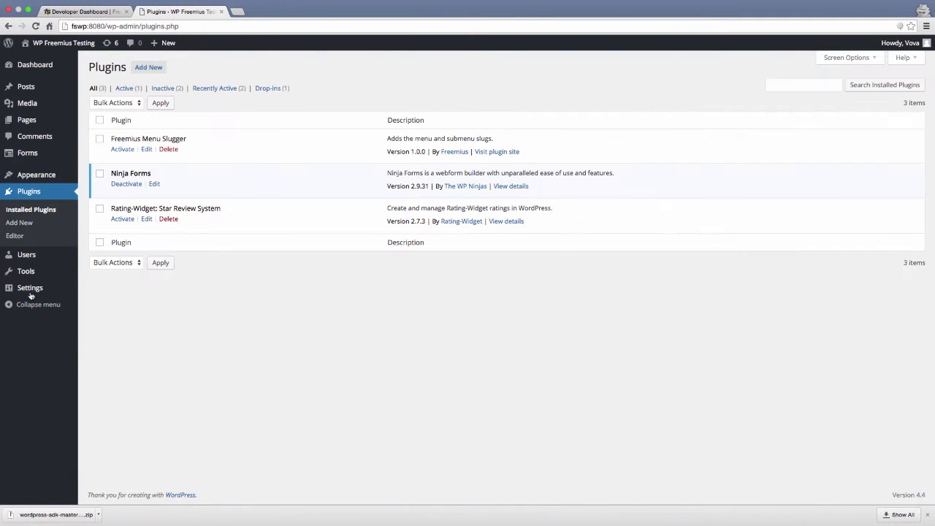
click(122, 149)
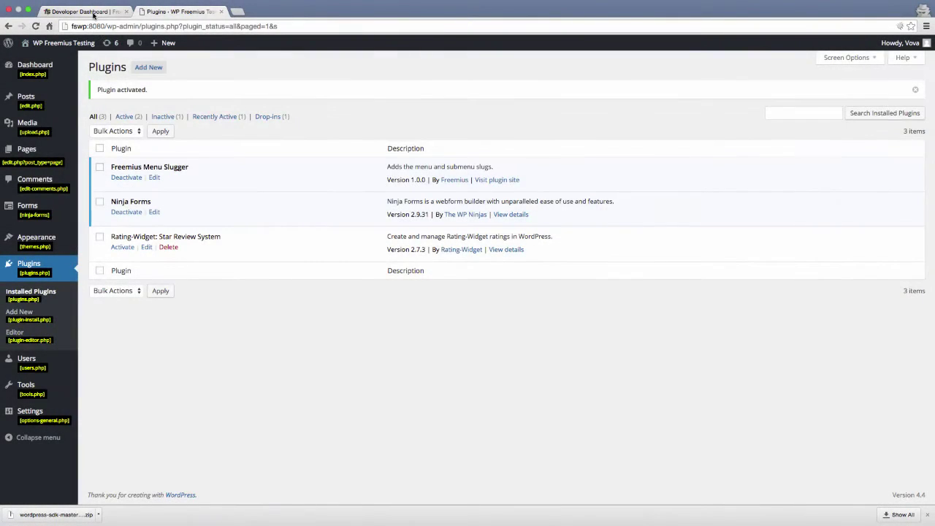
In the integration guide, declare that the plugin has a top-level menu and check the top-level menu slug.
click(92, 12)
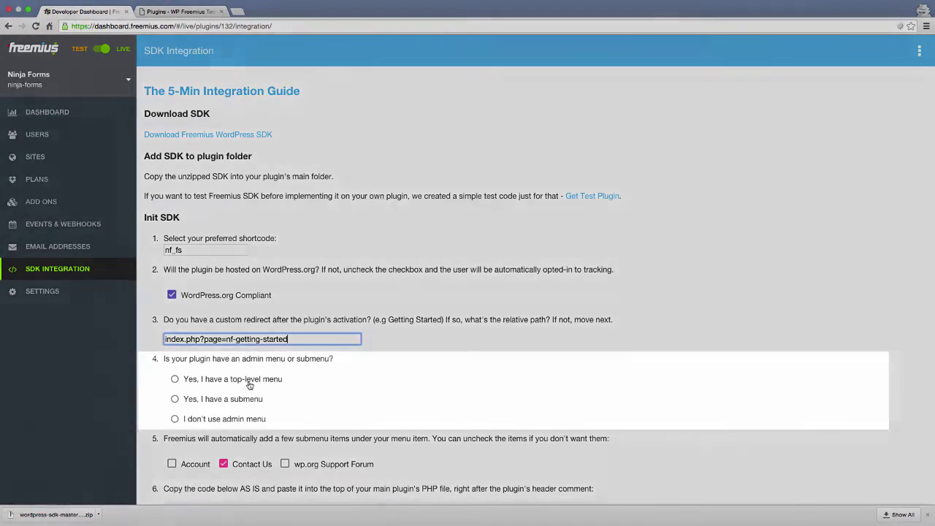
click(248, 383)
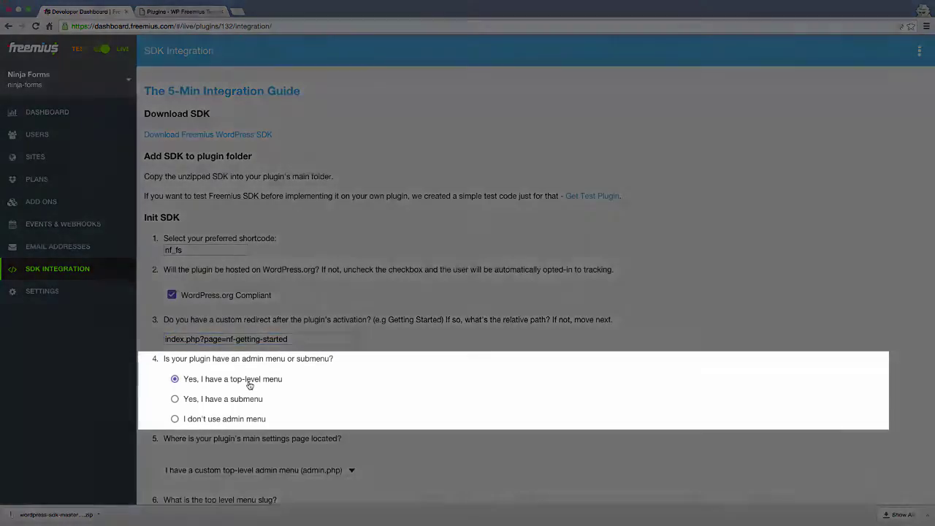
scroll(248, 385, down, 3)
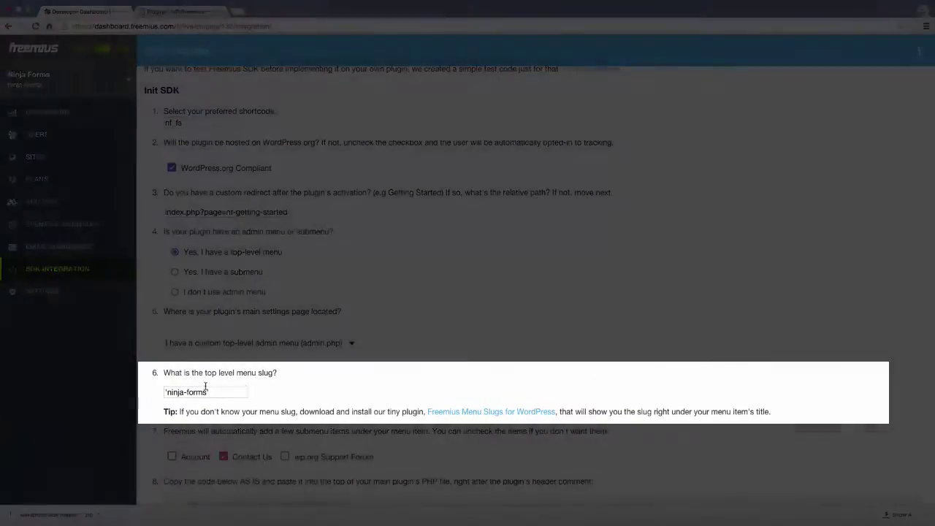
click(209, 390)
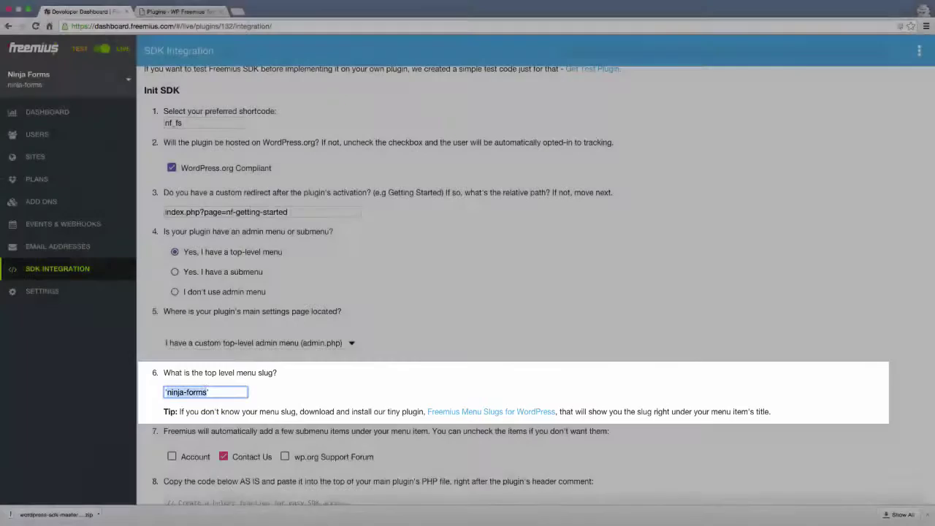
Copy the generated Freemius init code, paste it above the Ninja_Forms class in ninja-forms.php in Atom, and save the file.
scroll(208, 389, down, 2)
scroll(208, 327, down, 5)
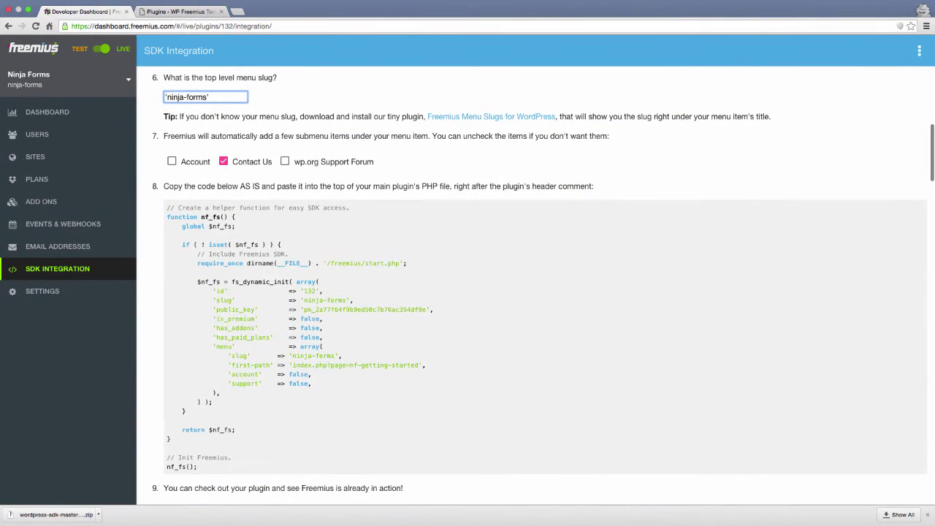
drag(167, 208, 203, 468)
key(super+c)
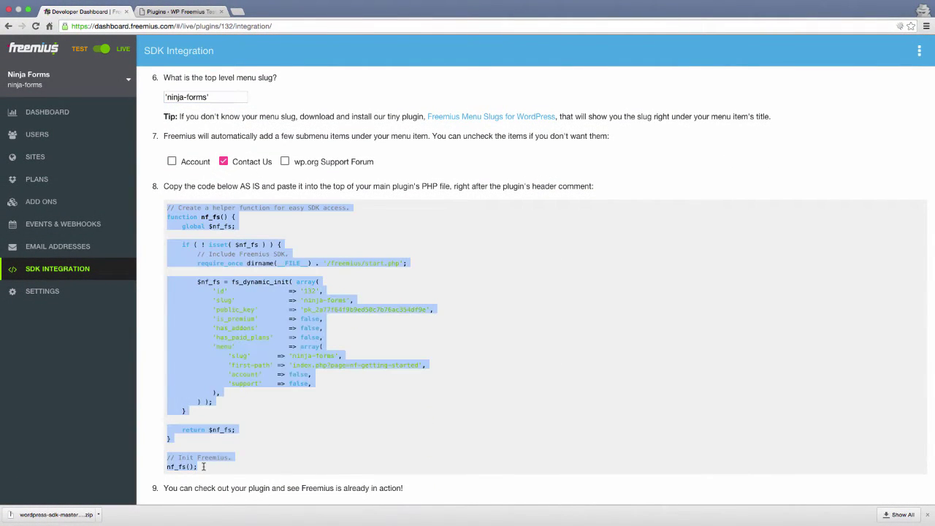
key(super+Tab)
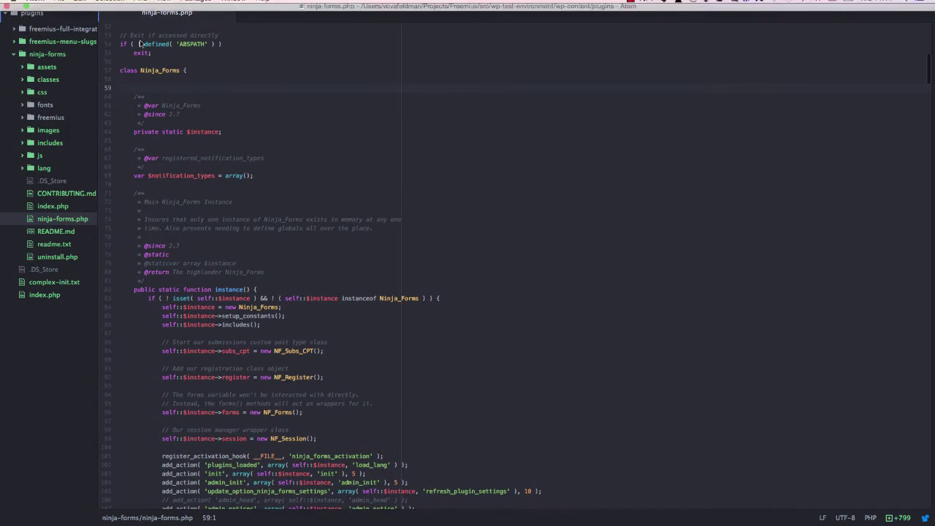
click(124, 62)
key(Return)
key(super+v)
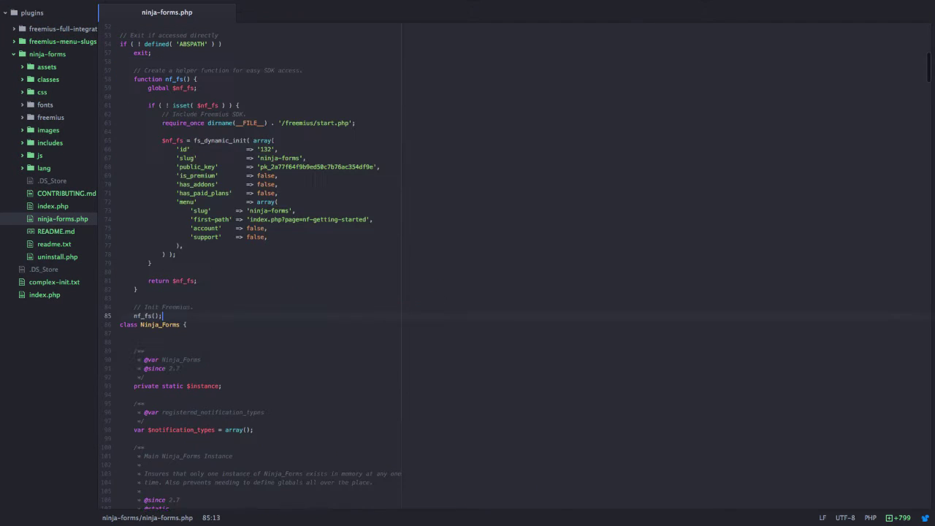
key(Return)
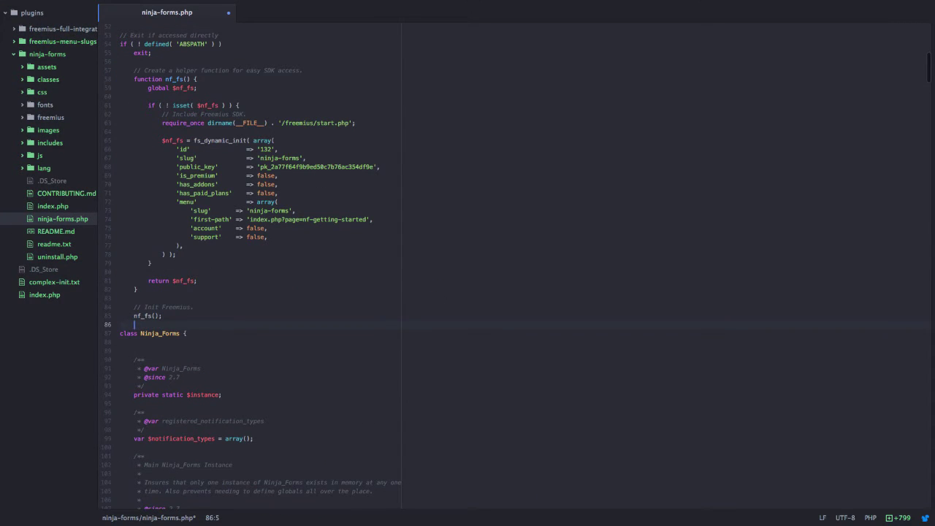
key(super+s)
Activate Ninja Forms in WordPress, review the permissions being granted, and allow the connection to Freemius.
key(super+Tab)
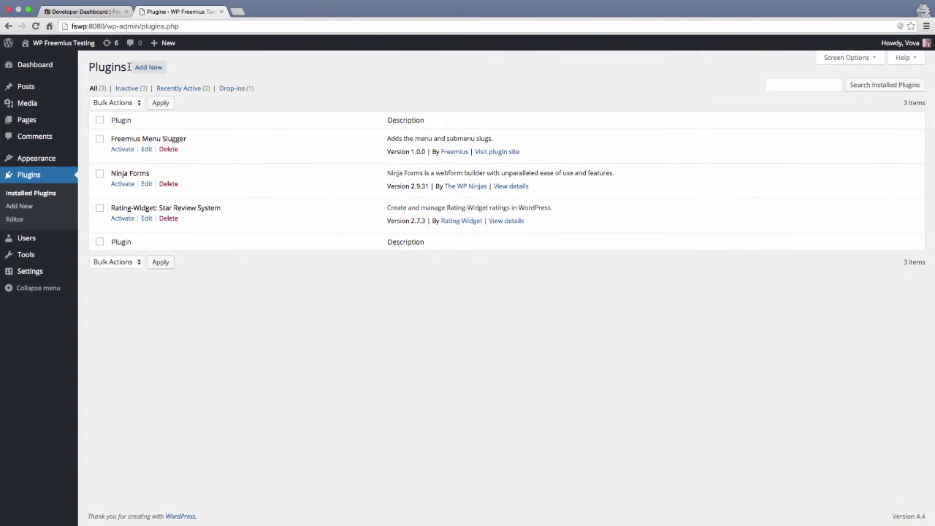
click(118, 184)
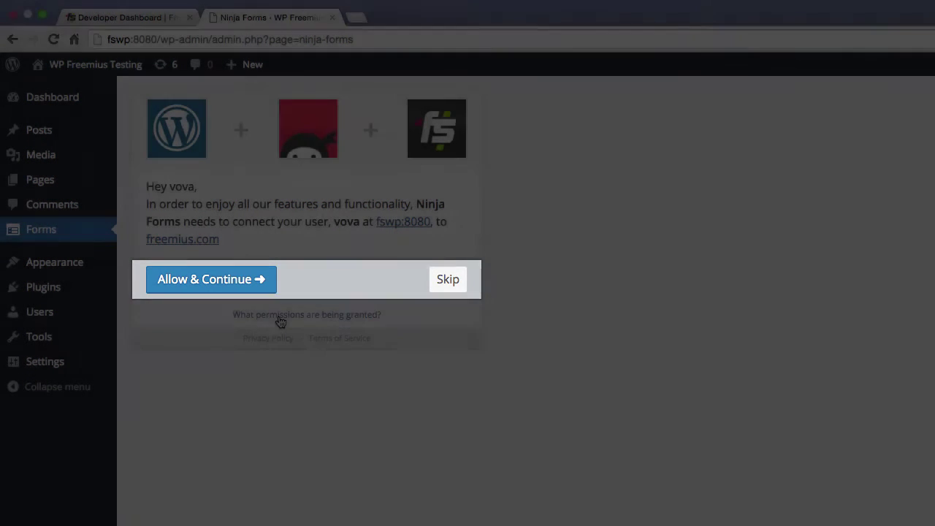
click(280, 316)
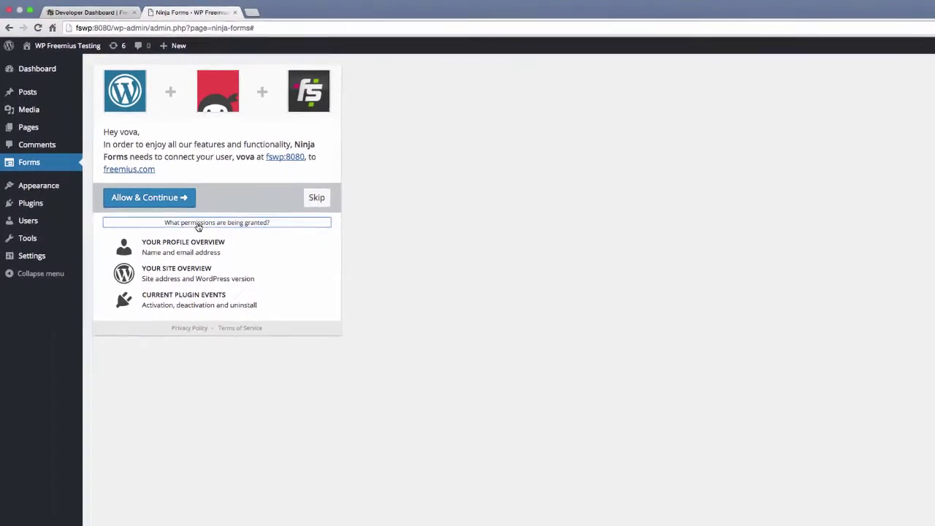
click(161, 202)
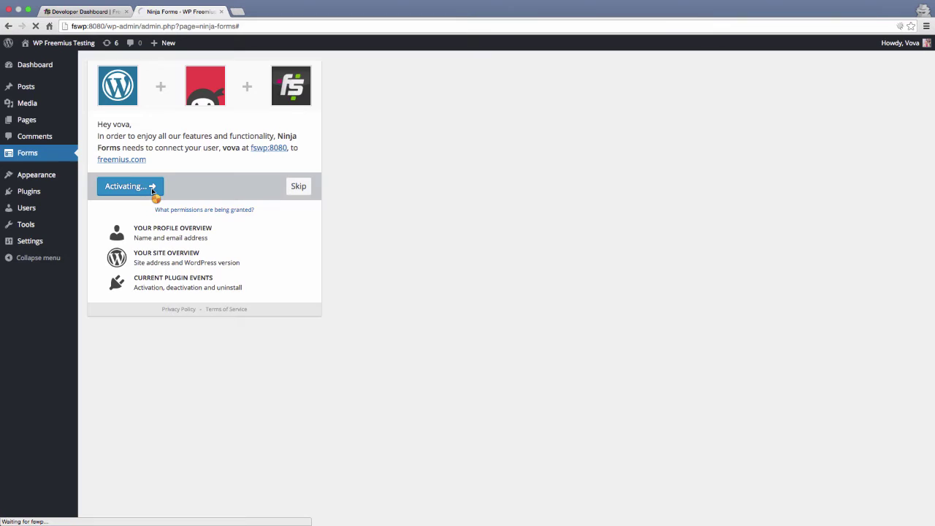
Open the Ninja Forms user list in the Freemius dashboard.
click(102, 15)
click(42, 135)
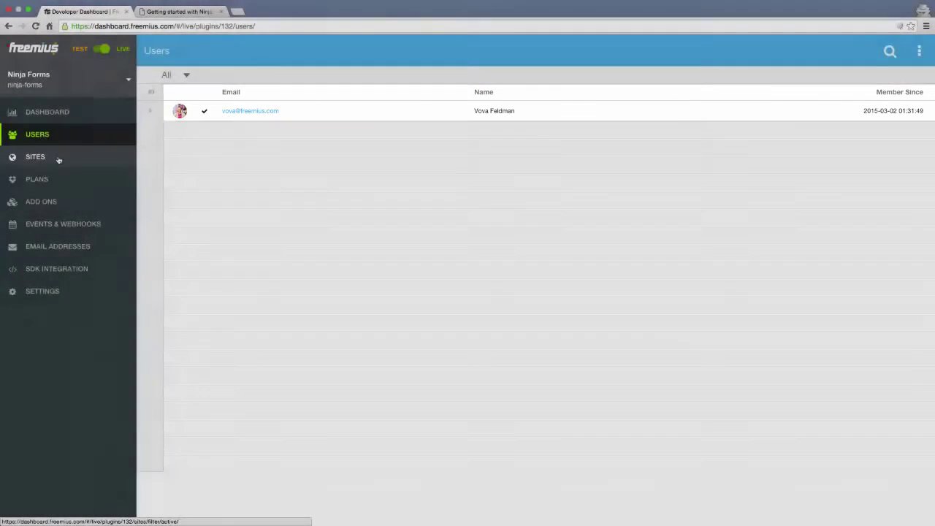
Open the list of active Ninja Forms sites and view the details of the fswp:8080 site.
click(58, 160)
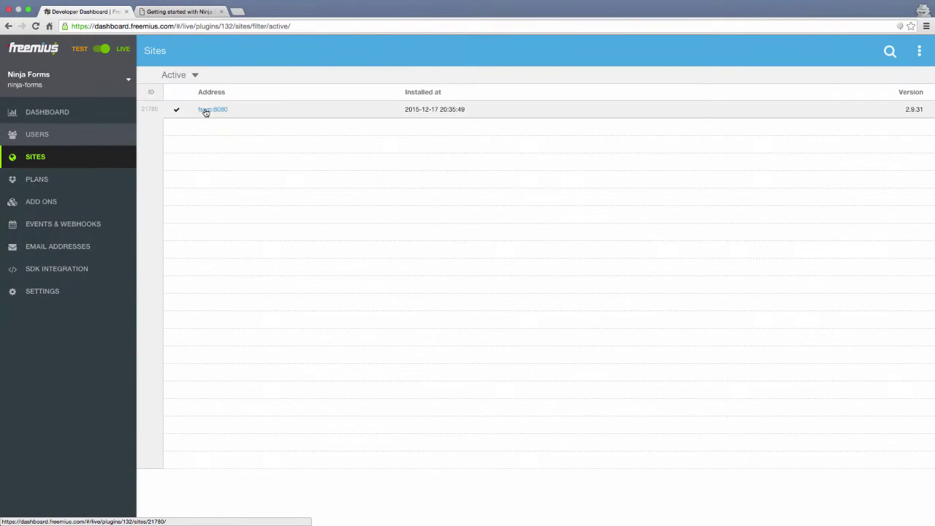
click(205, 110)
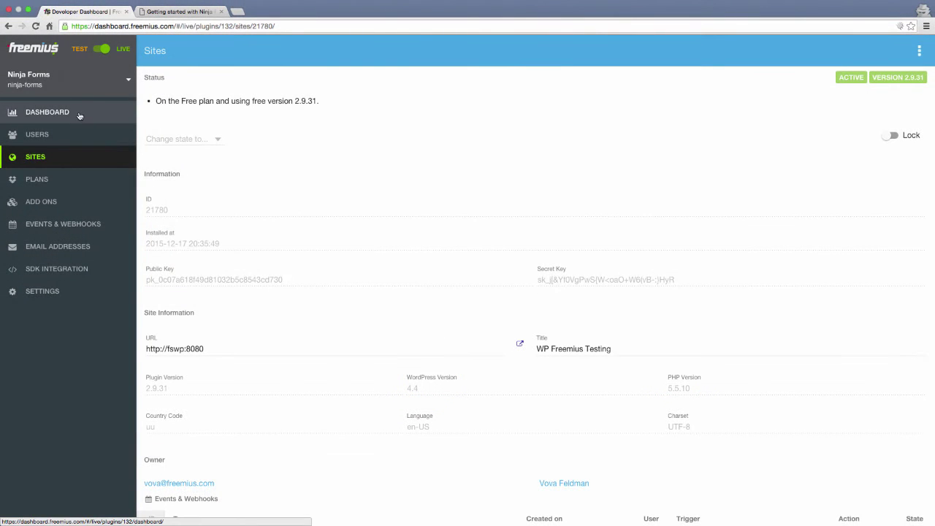
Open the plugin's dashboard and review its install statistics, version charts, languages and uninstall reasons.
click(79, 116)
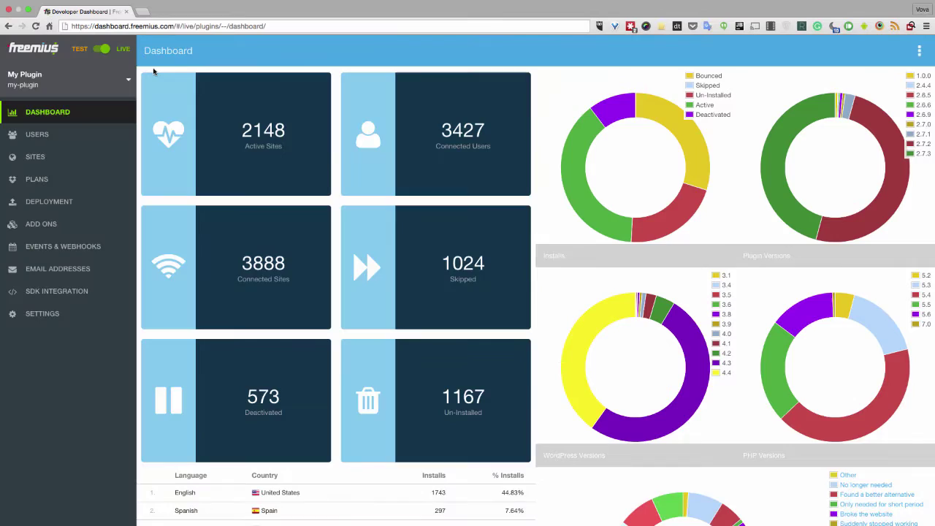
scroll(154, 71, down, 1)
scroll(154, 71, down, 5)
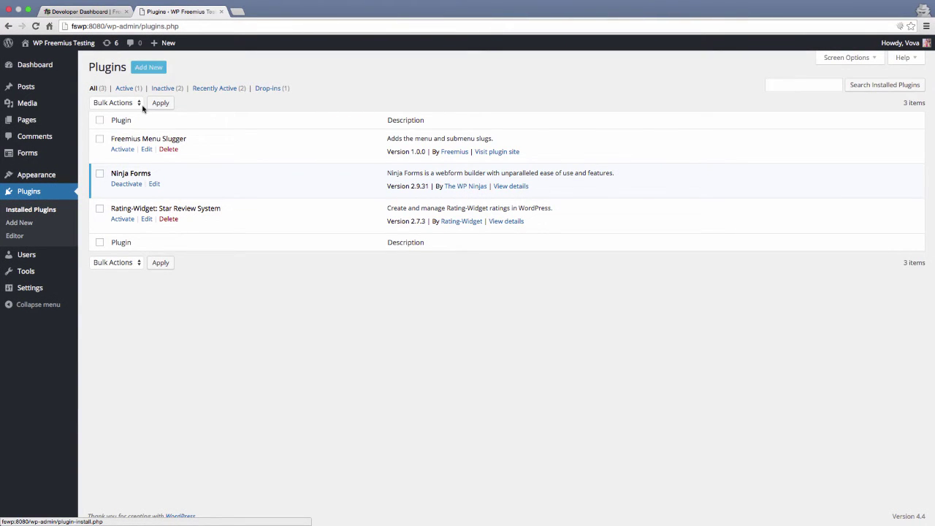
Deactivate Ninja Forms in WordPress, submitting "I found a better plugin" as the deactivation reason.
click(126, 184)
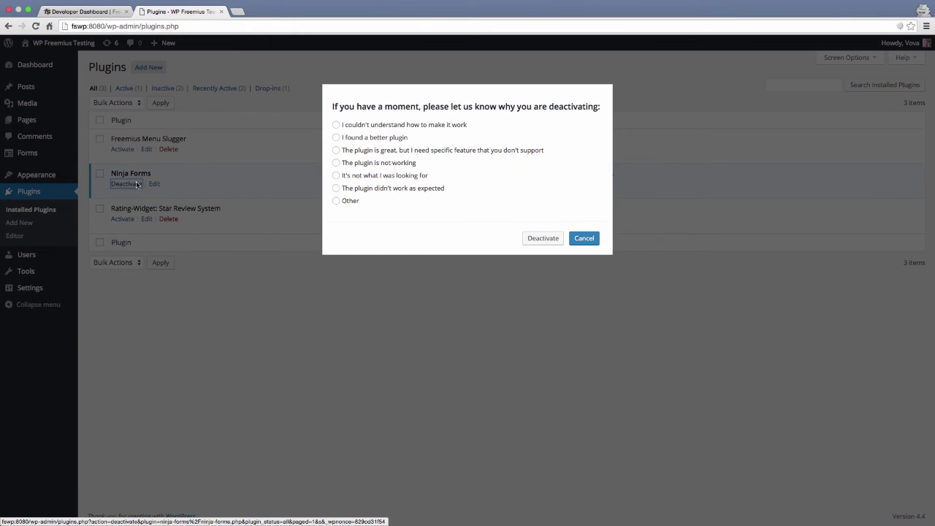
click(336, 175)
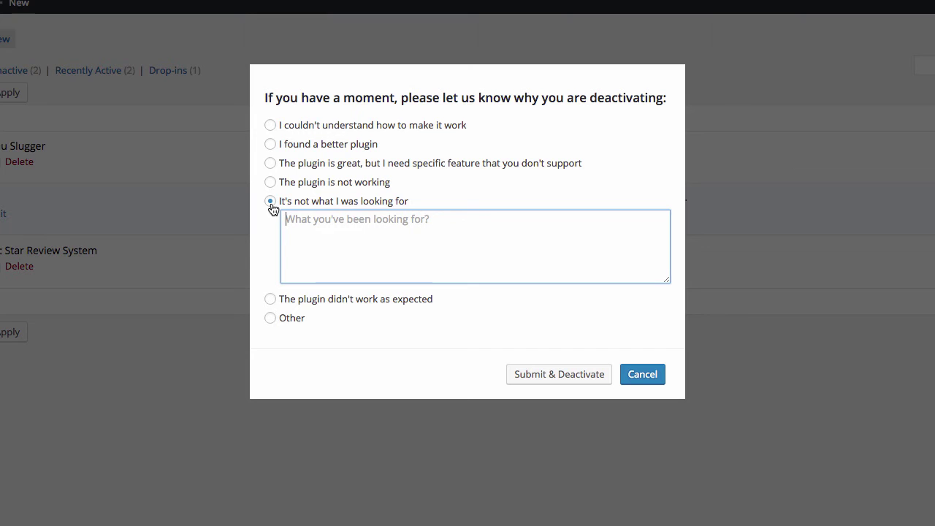
click(280, 150)
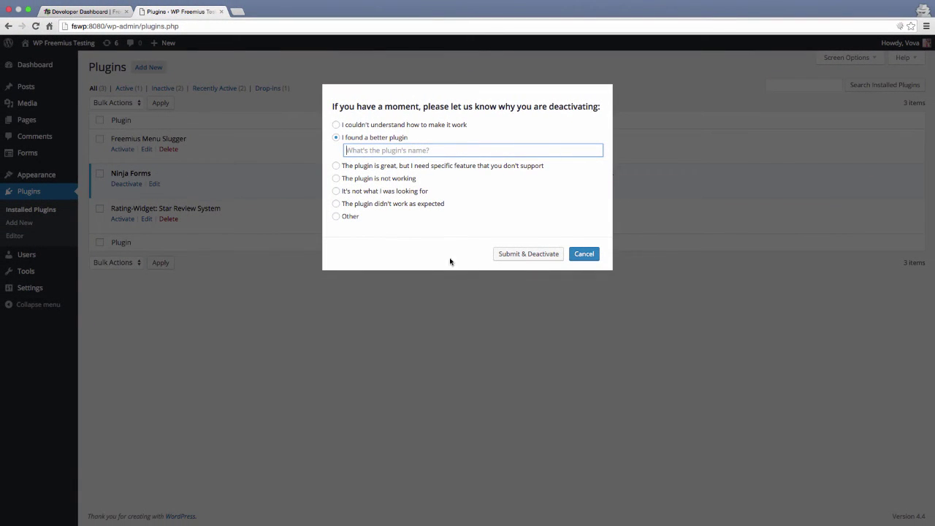
click(516, 256)
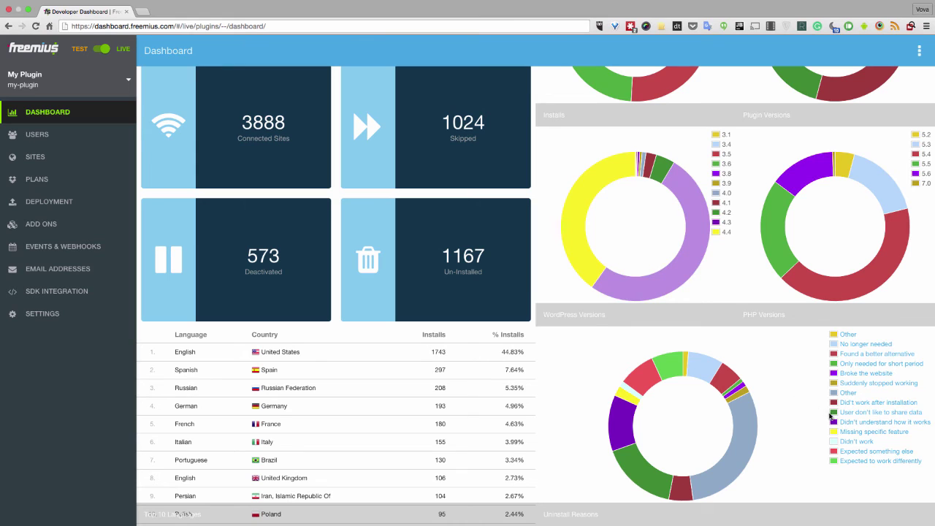
In the Freemius dashboard, list the sites uninstalled for "Missing specific feature" and search them for "reviews".
click(859, 433)
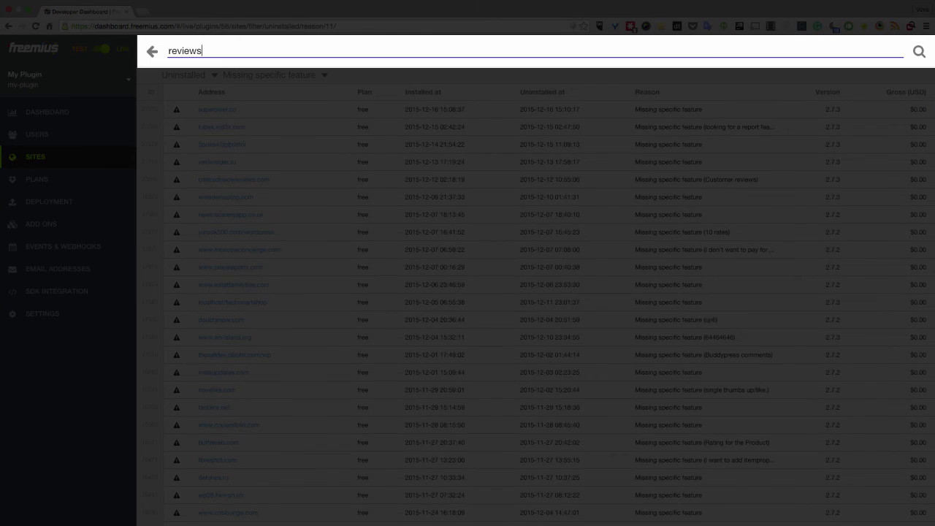
key(Return)
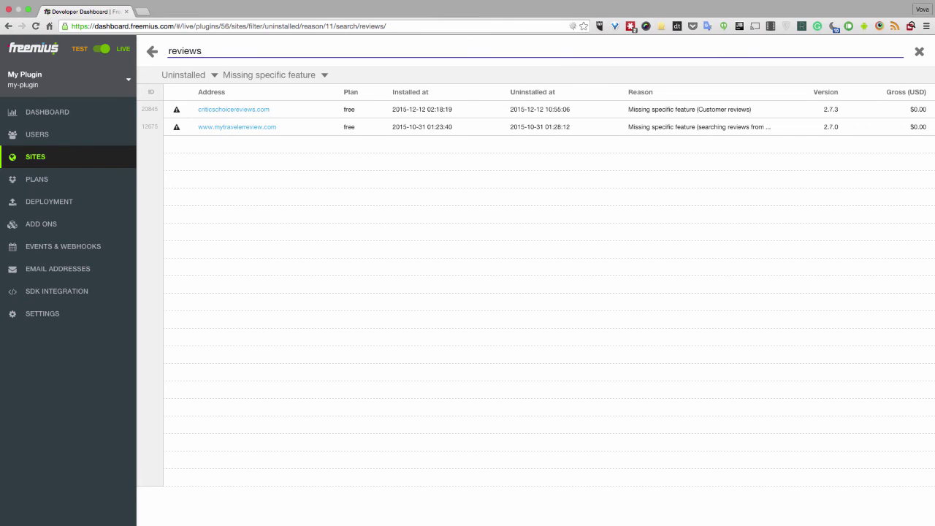
Open the events and webhooks log of My Plugin.
click(115, 253)
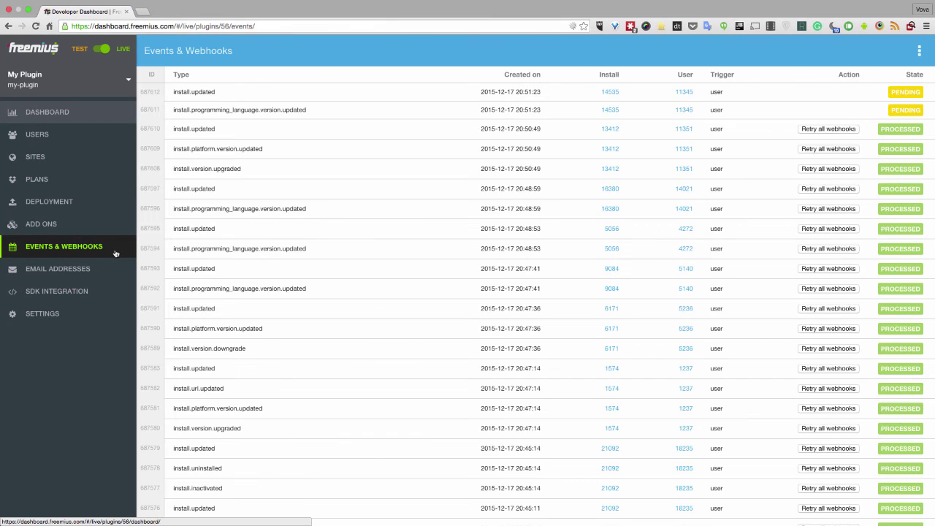